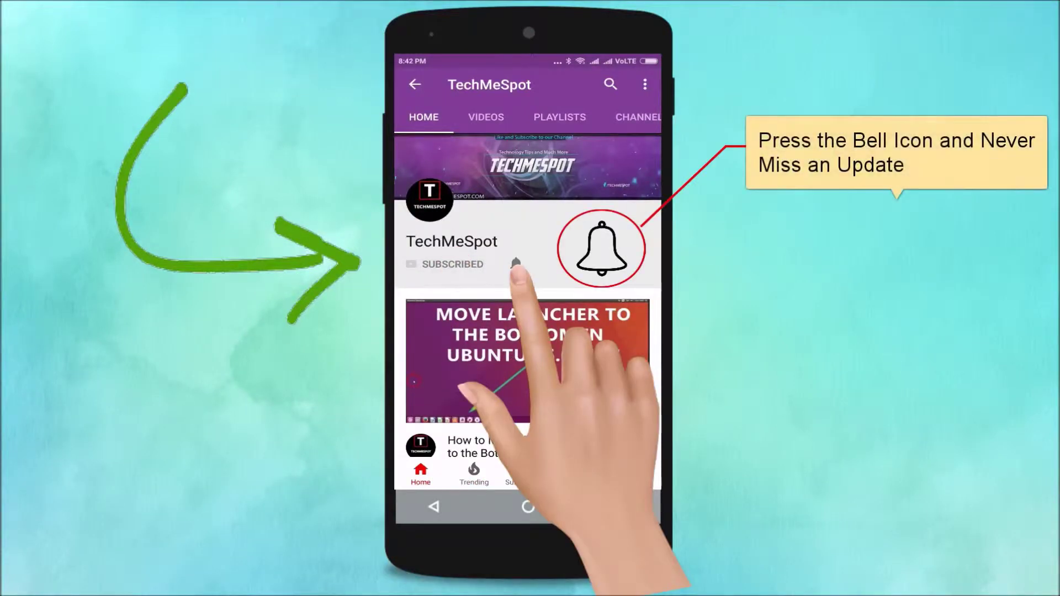
Search Google Play for 'maps' and open the Maps - Navigate & Explore app page
{"action": "left_click", "coordinate": [516, 263]}
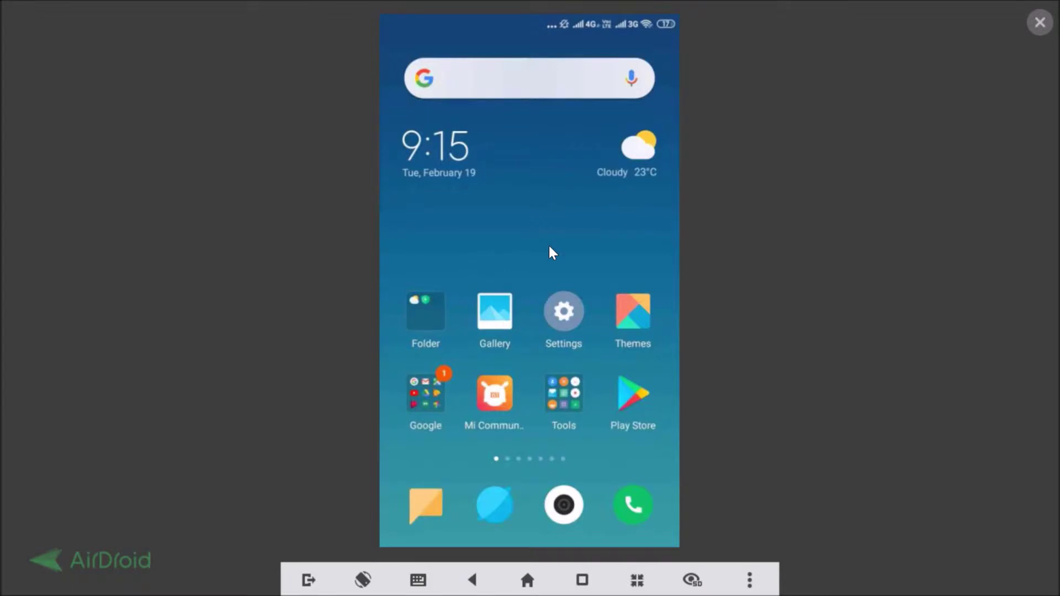
{"action": "left_click", "coordinate": [630, 386]}
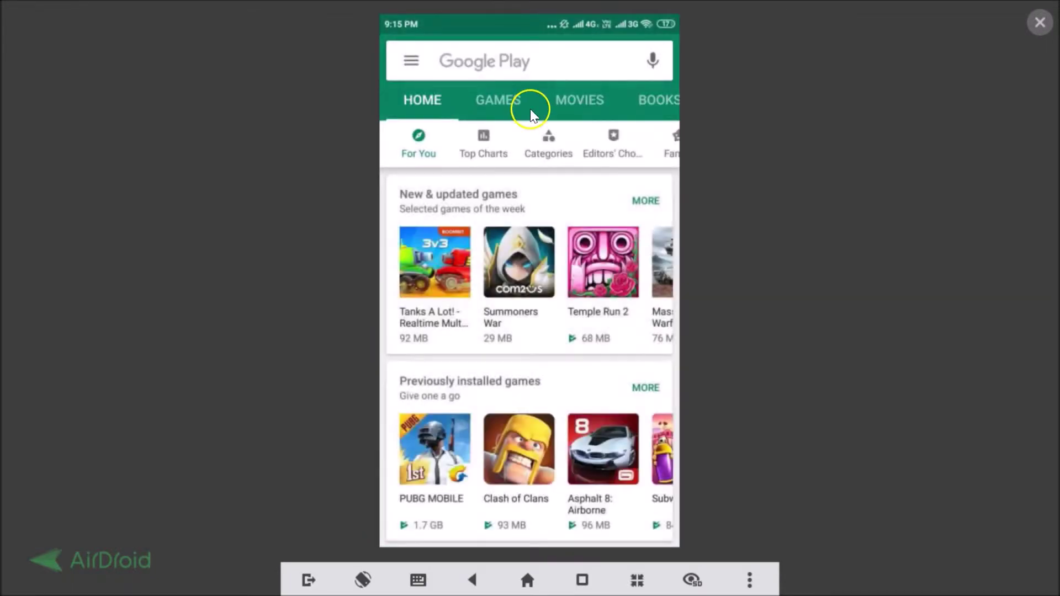
{"action": "left_click", "coordinate": [504, 64]}
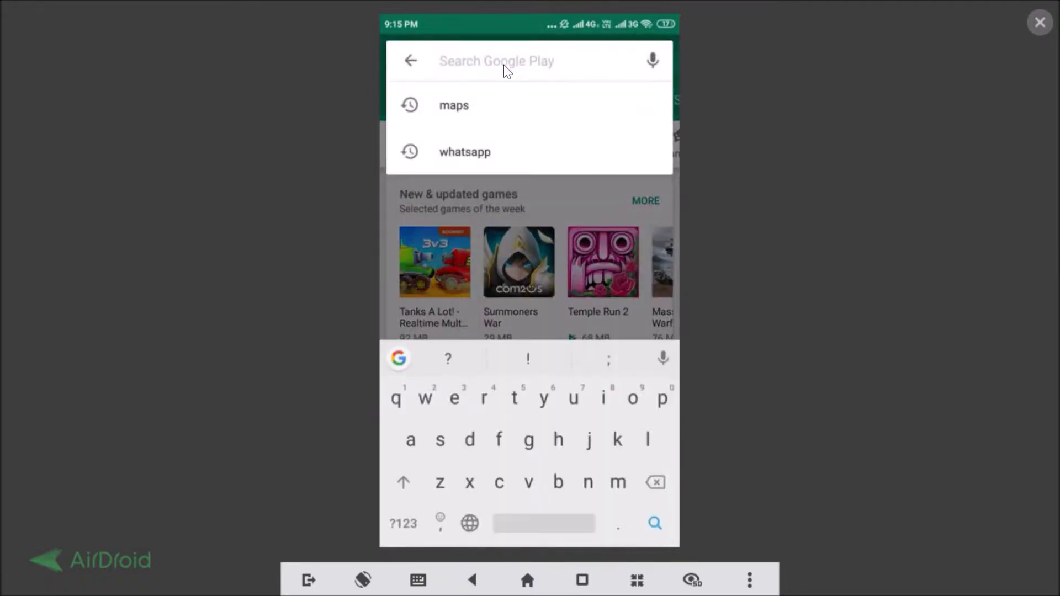
{"action": "type", "text": "ma"}
{"action": "left_click", "coordinate": [504, 65]}
{"action": "type", "text": "maps"}
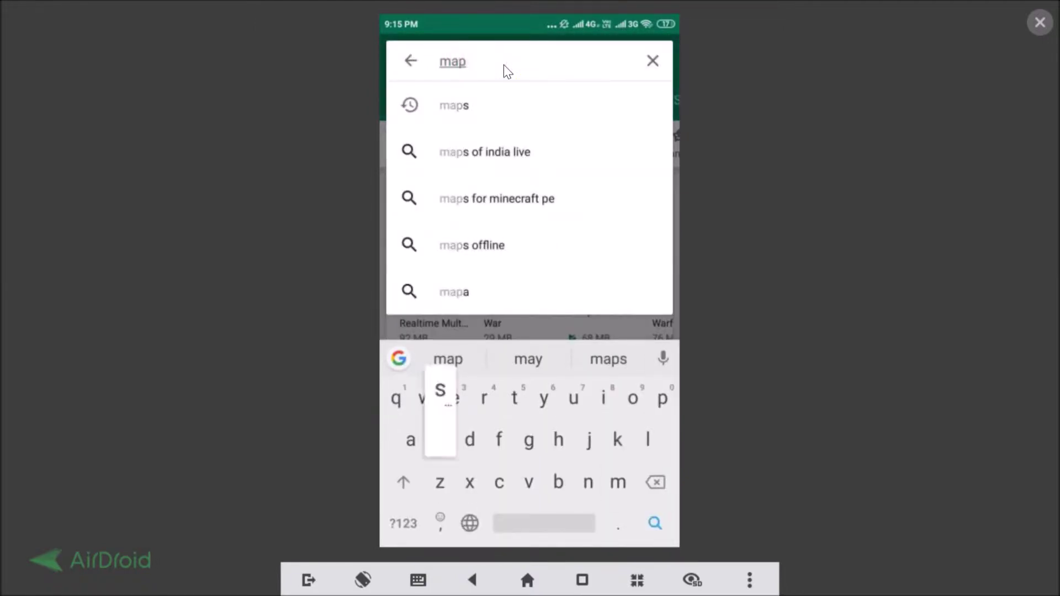
{"action": "left_click", "coordinate": [489, 104]}
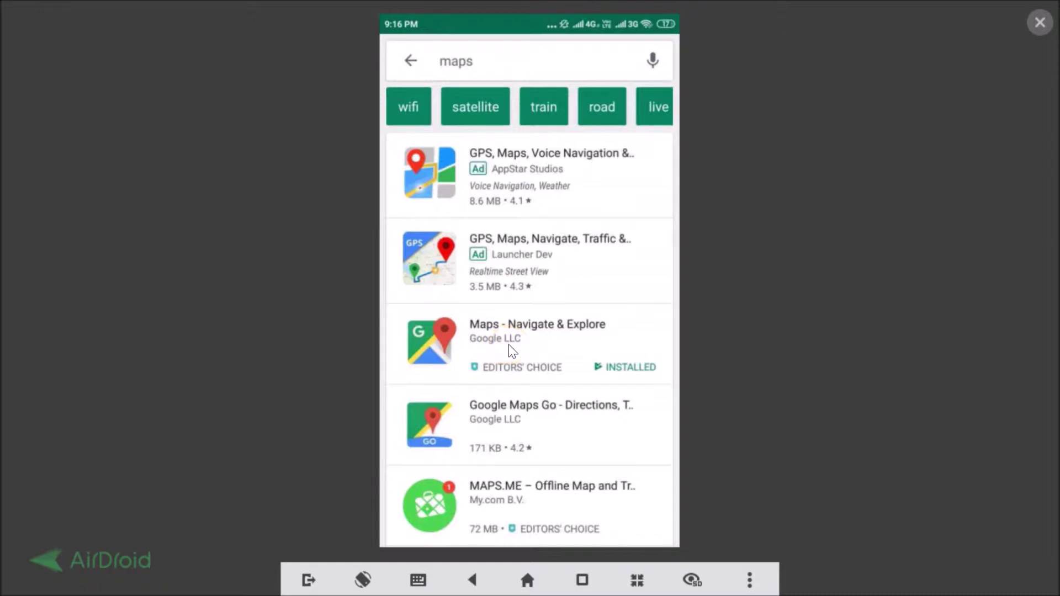
{"action": "left_click", "coordinate": [510, 345]}
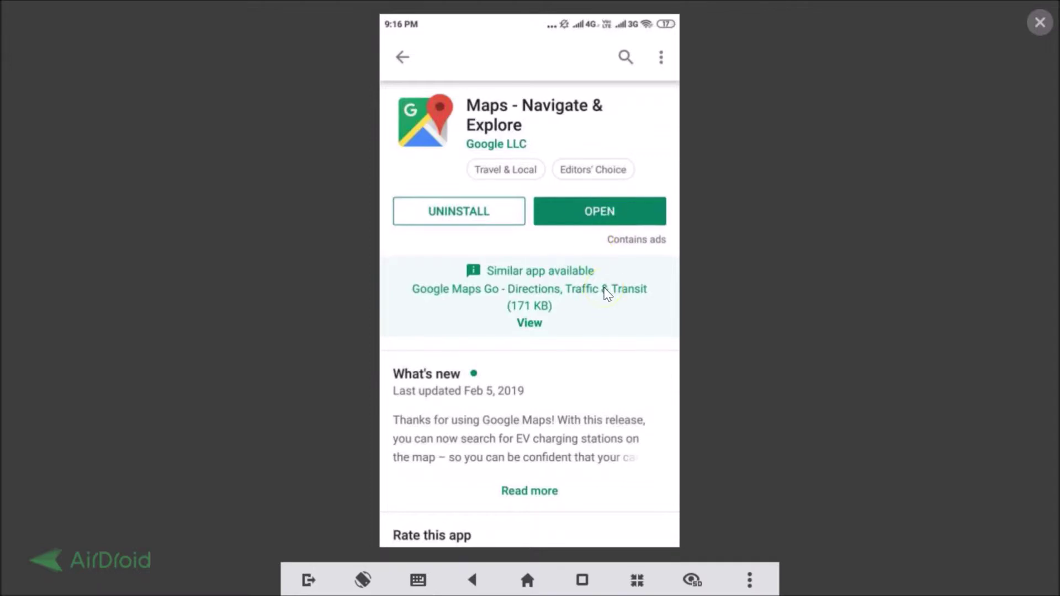
Leave the Play Store and open the Google folder on the home screen's first page
{"action": "key", "text": "Escape"}
{"action": "key", "text": "Escape"}
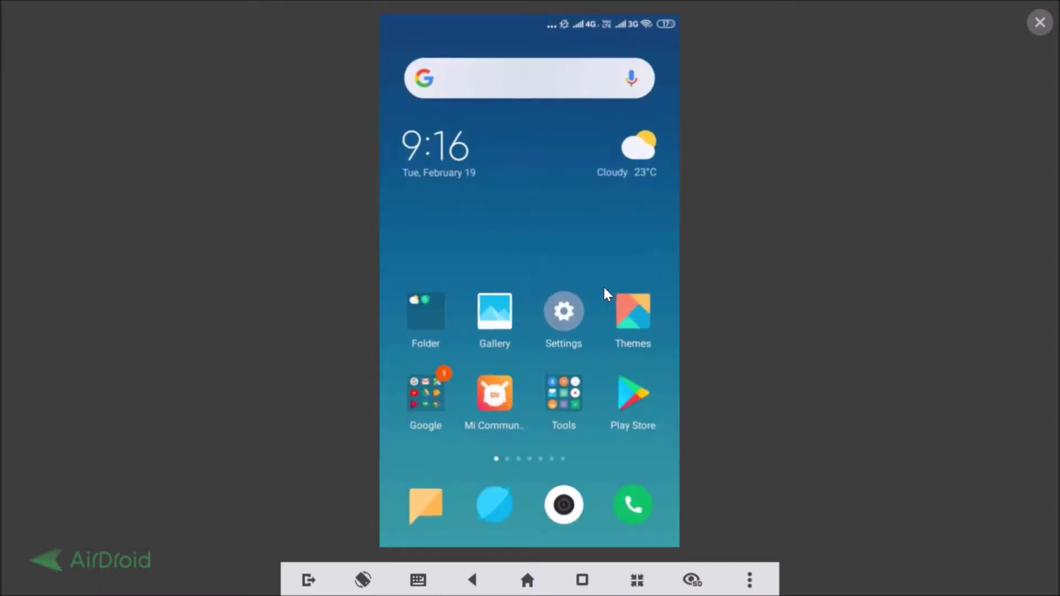
{"action": "scroll", "coordinate": [595, 230], "scroll_direction": "down", "scroll_amount": 2}
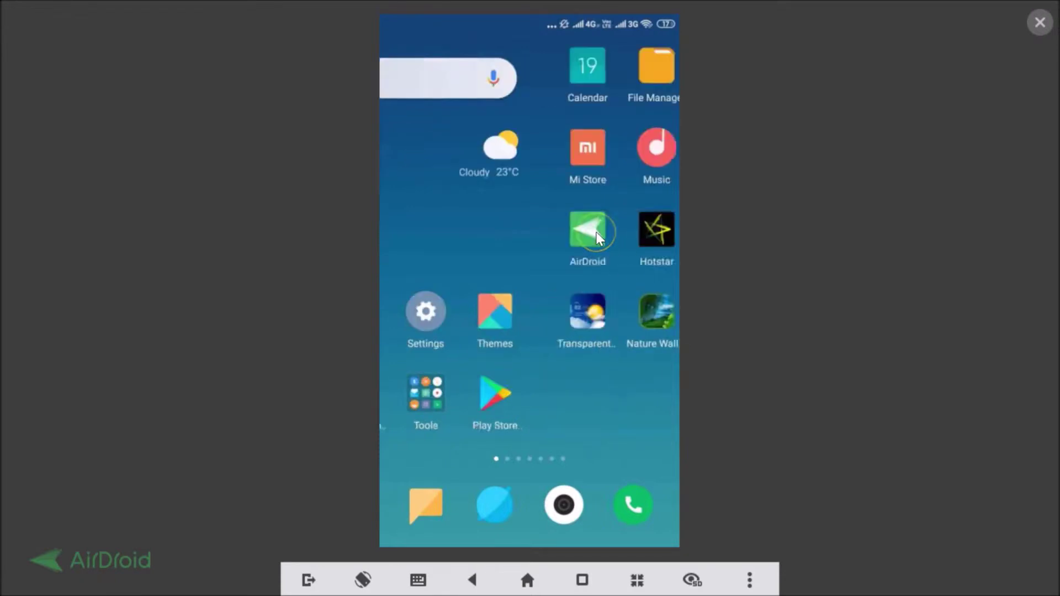
{"action": "scroll", "coordinate": [595, 229], "scroll_direction": "up", "scroll_amount": 2}
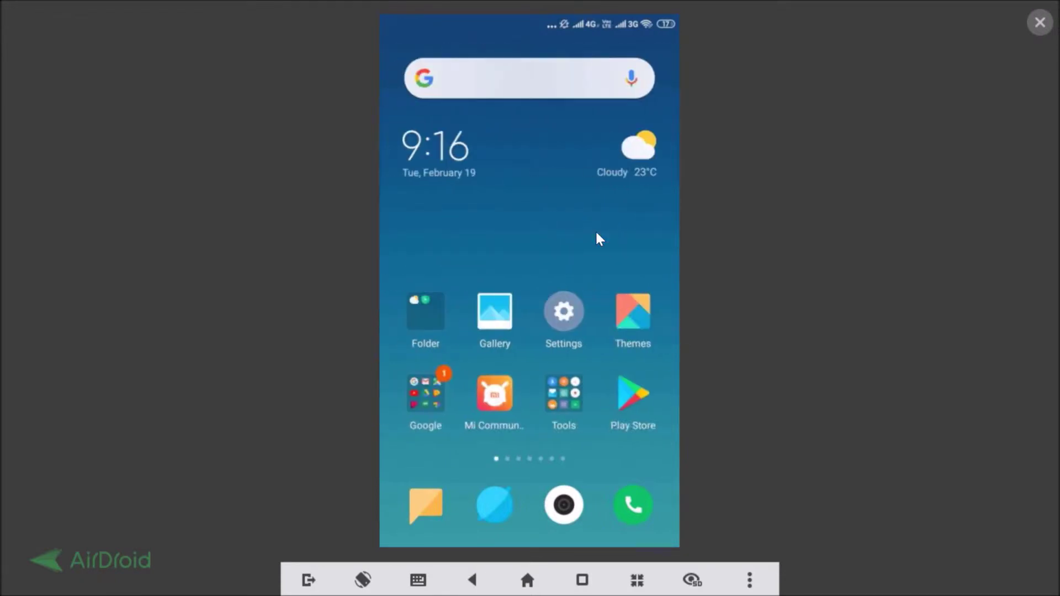
{"action": "left_click", "coordinate": [423, 407]}
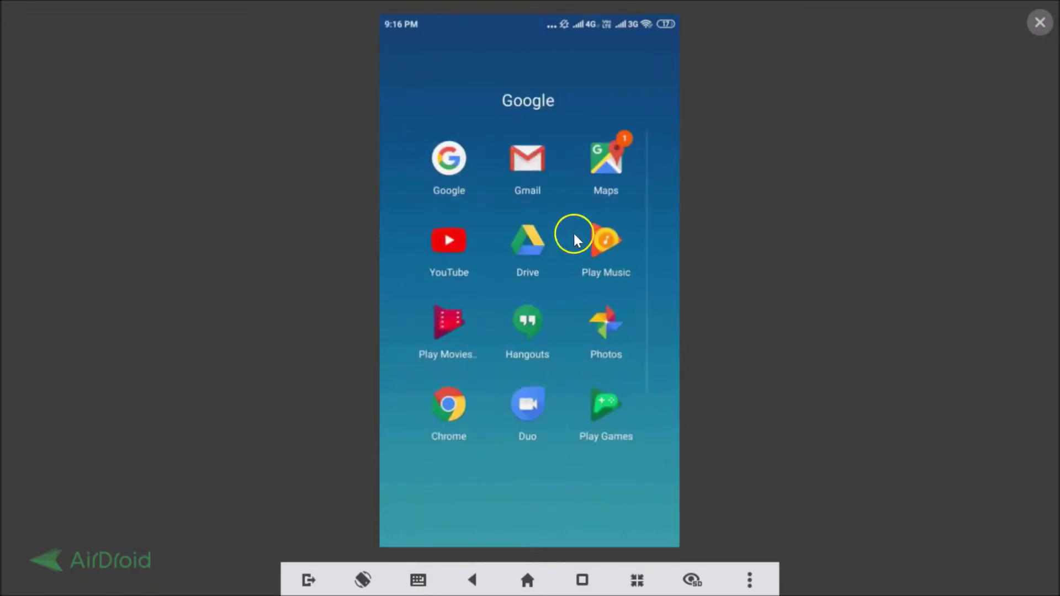
Launch Maps, search 'nehru', and start navigation to Nehru Place along the fastest route
{"action": "left_click", "coordinate": [615, 157]}
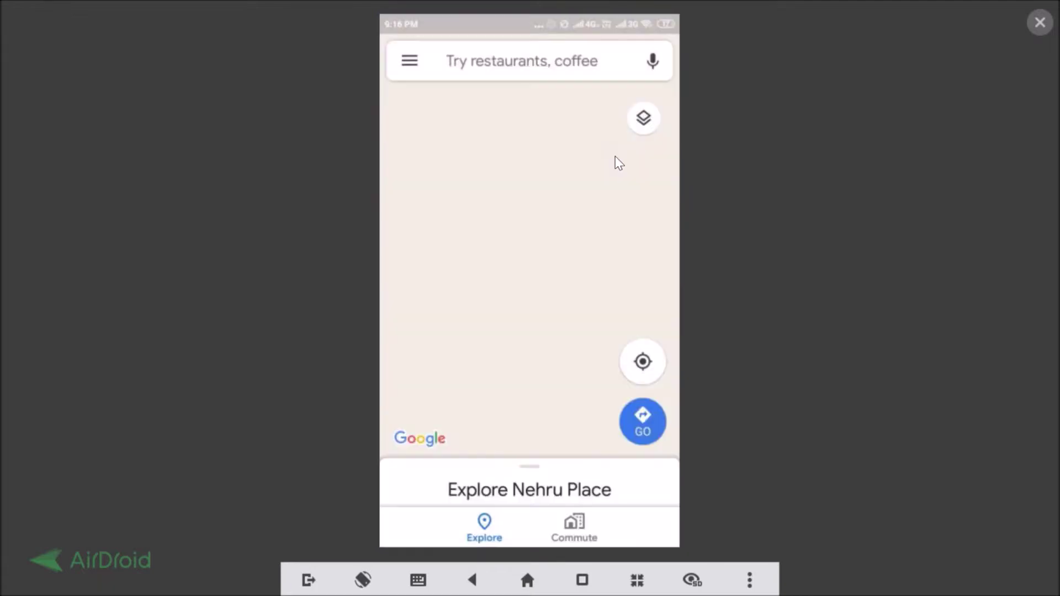
{"action": "left_click", "coordinate": [532, 59]}
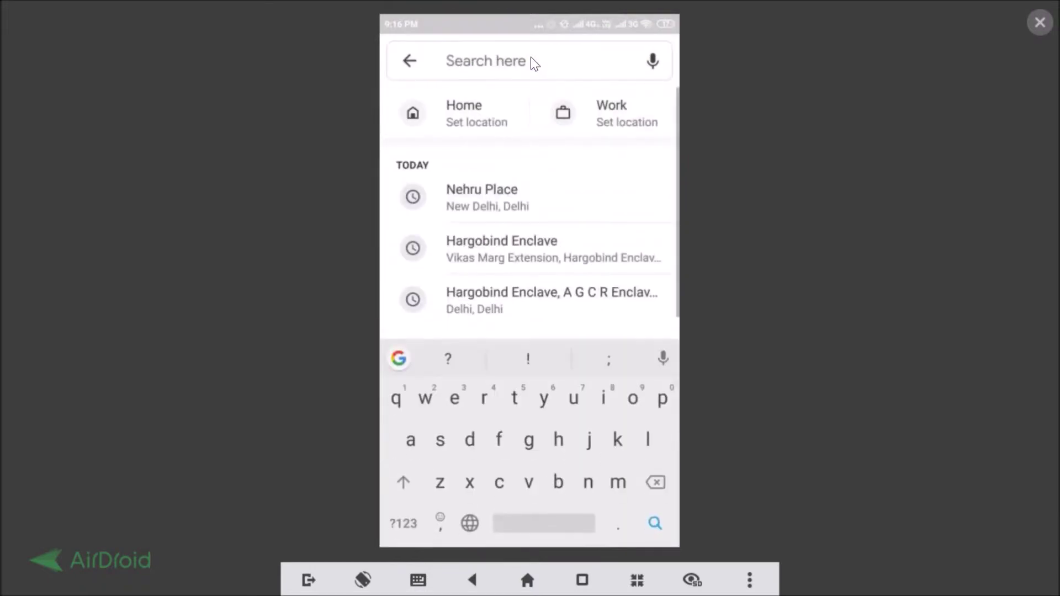
{"action": "type", "text": "ne"}
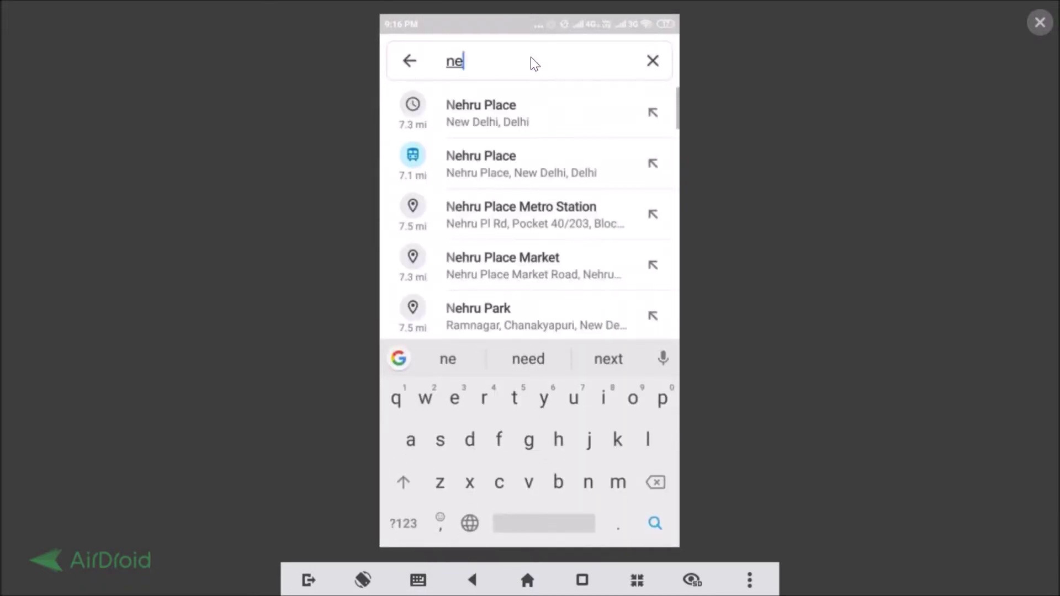
{"action": "type", "text": "hru"}
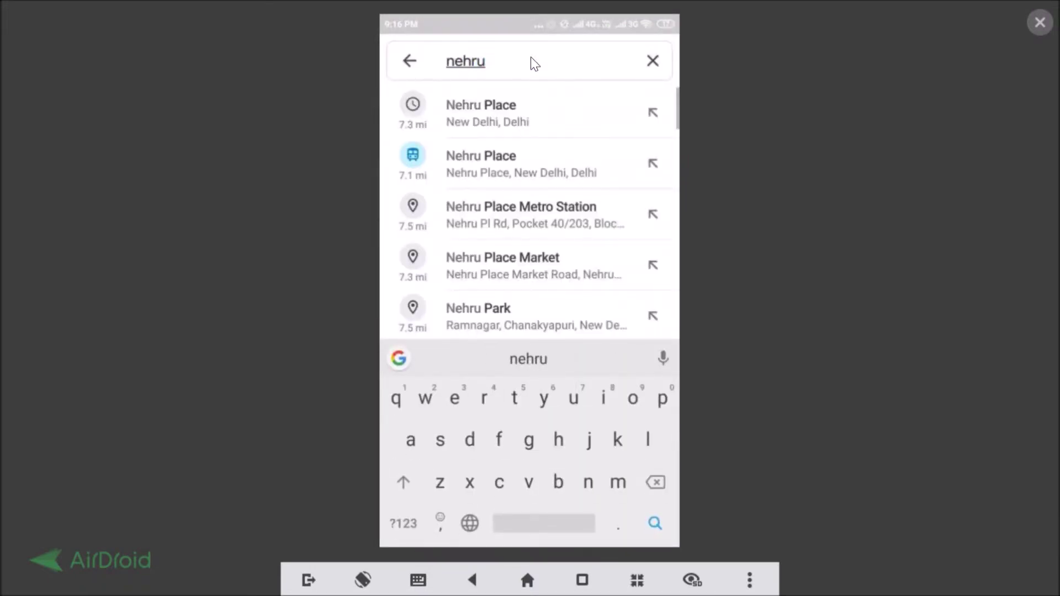
{"action": "key", "text": "Return"}
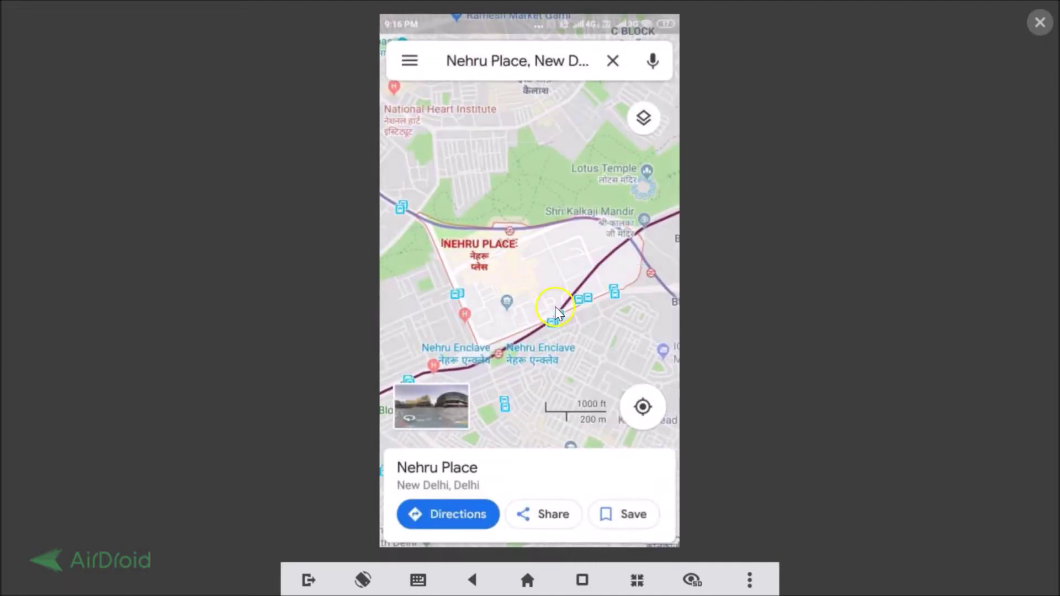
{"action": "left_click", "coordinate": [449, 519]}
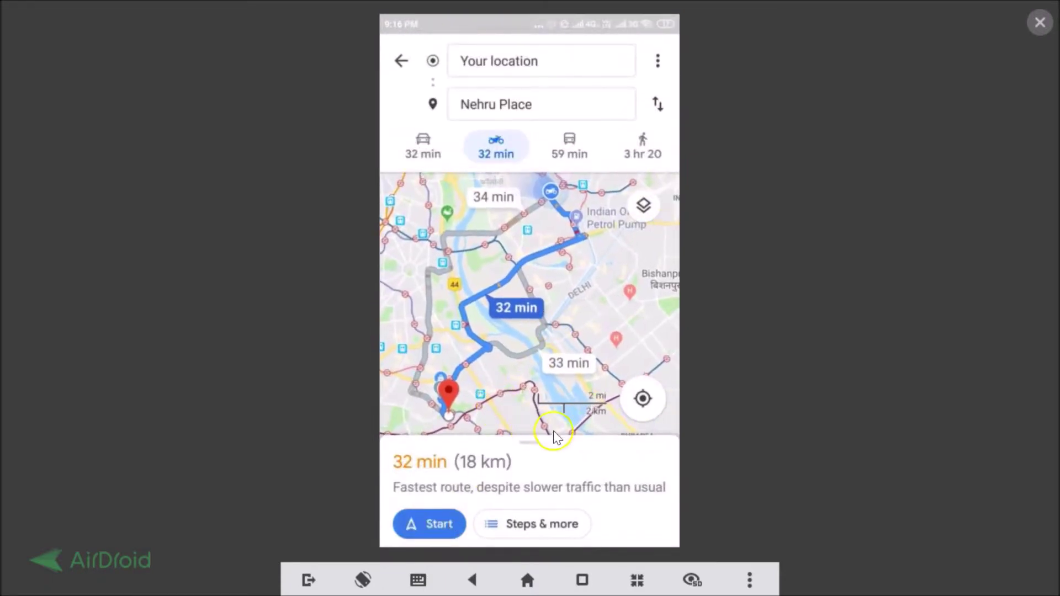
{"action": "left_click", "coordinate": [456, 523]}
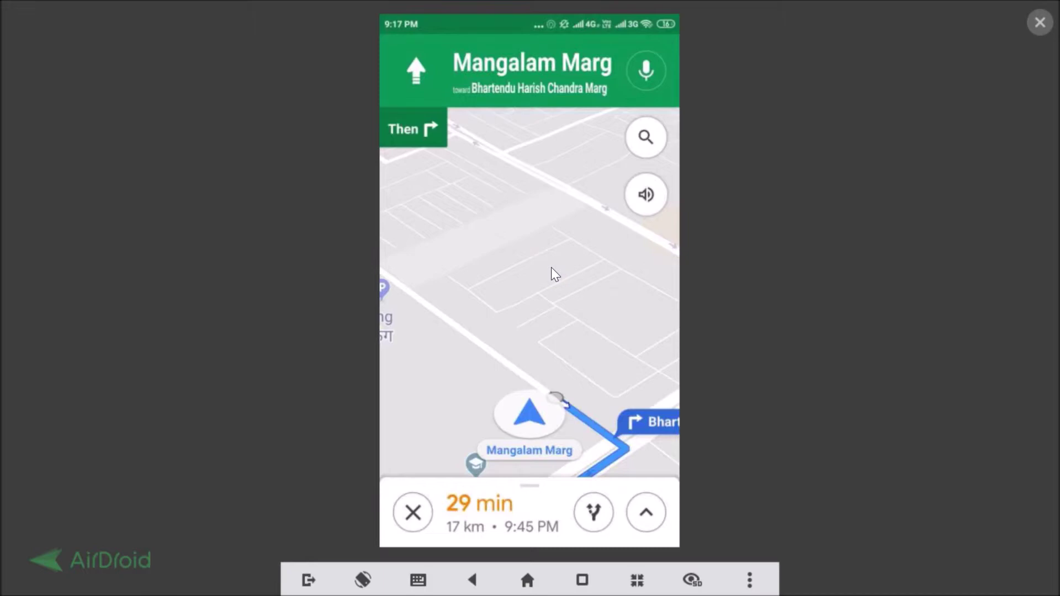
Back out of navigation and the route preview to the Nehru Place place card
{"action": "key", "text": "Escape"}
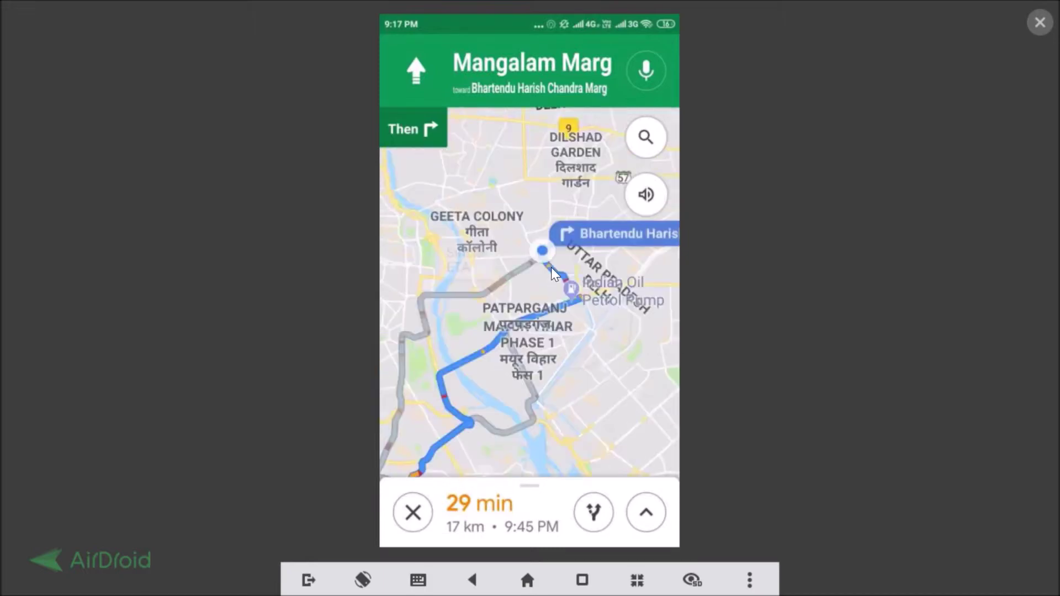
{"action": "key", "text": "Escape"}
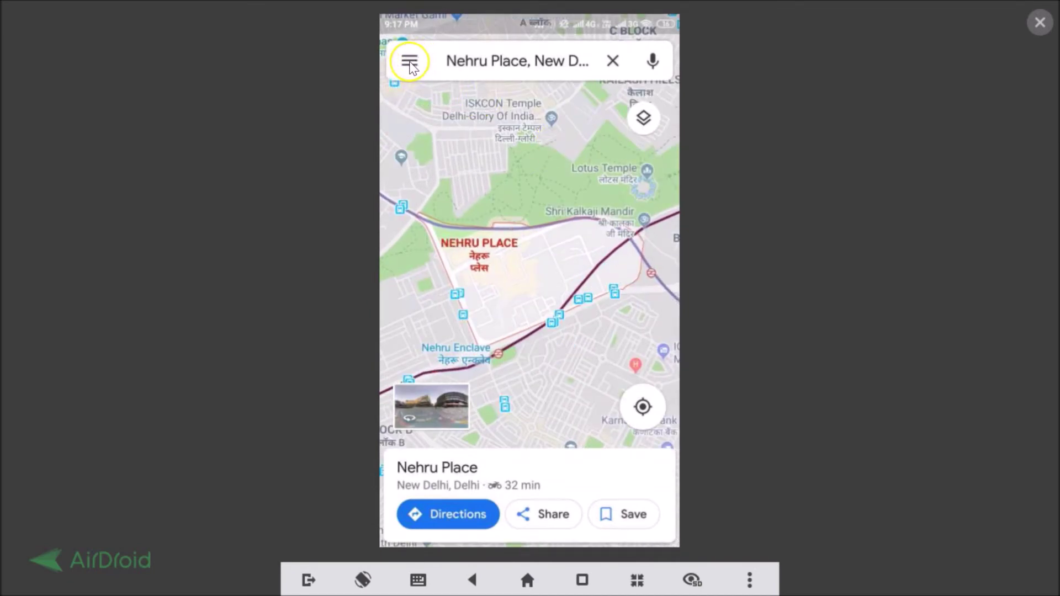
Go through the main menu's Settings to the Navigation settings page
{"action": "left_click", "coordinate": [409, 62]}
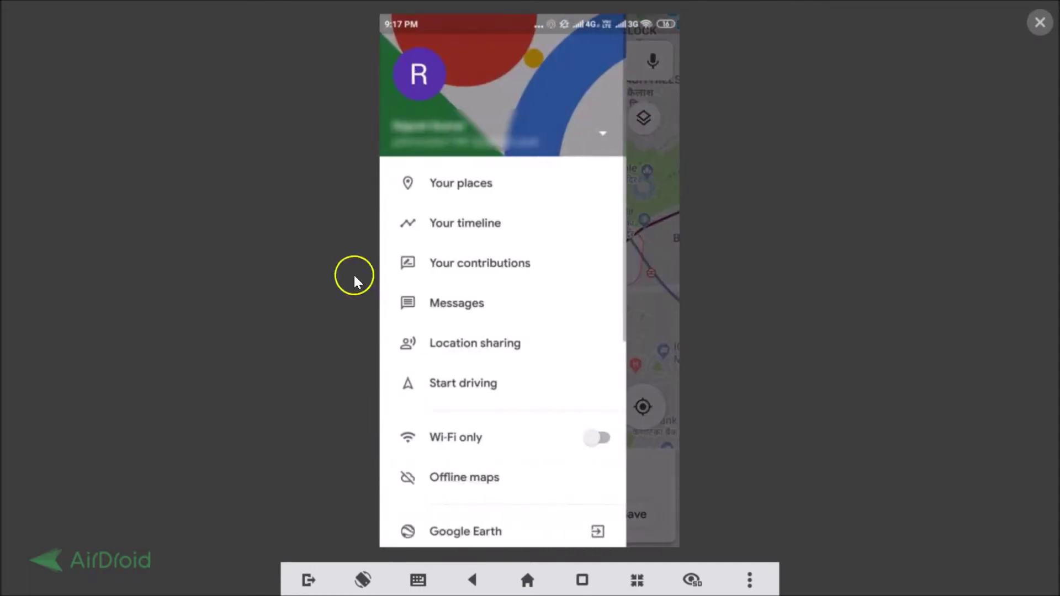
{"action": "scroll", "coordinate": [518, 405], "scroll_direction": "down", "scroll_amount": 5}
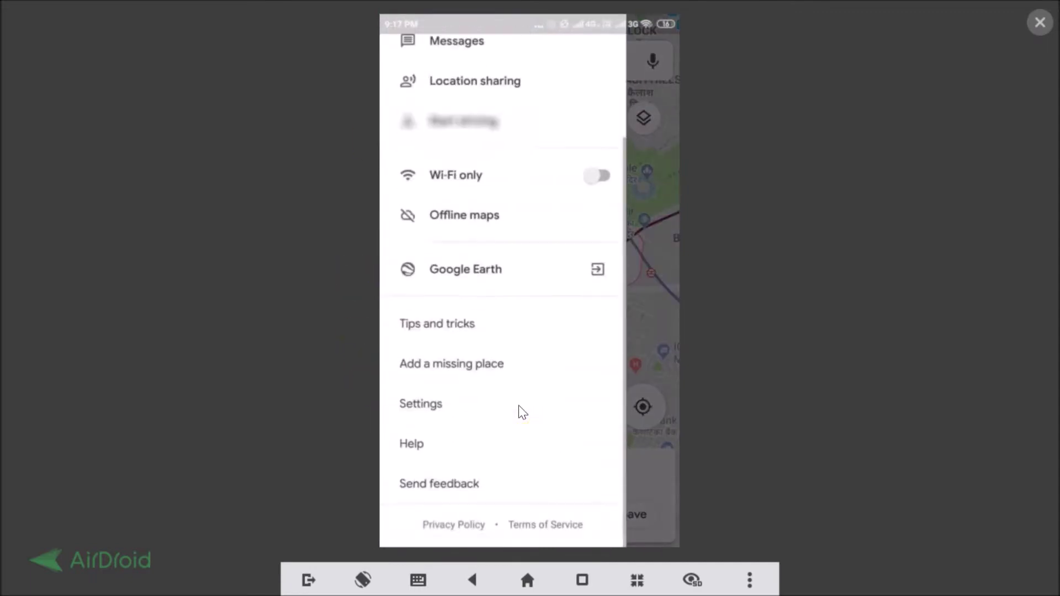
{"action": "left_click", "coordinate": [448, 417]}
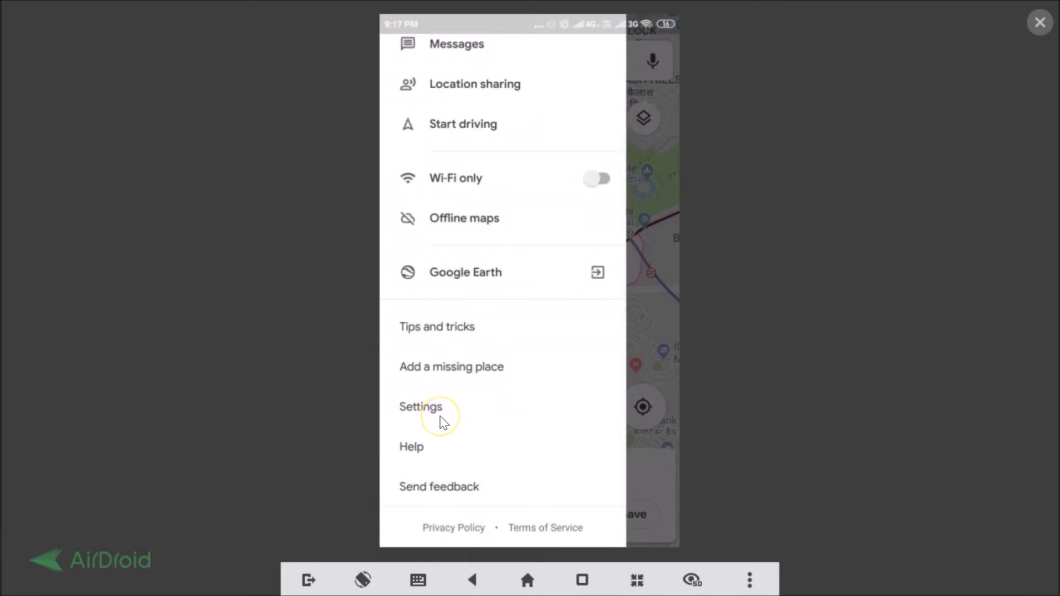
{"action": "scroll", "coordinate": [559, 372], "scroll_direction": "down", "scroll_amount": 4}
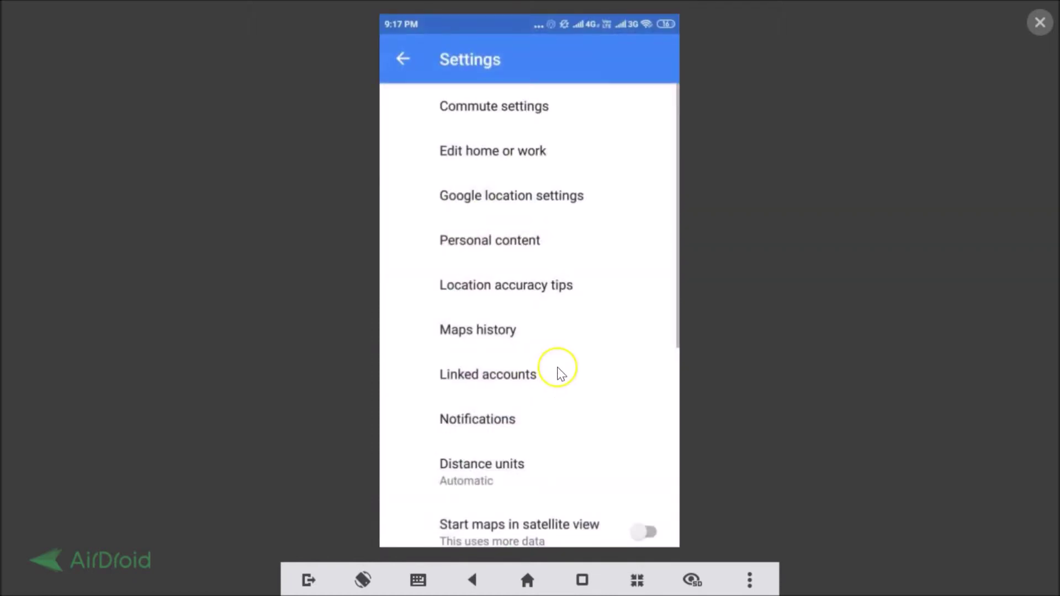
{"action": "scroll", "coordinate": [559, 372], "scroll_direction": "down", "scroll_amount": 3}
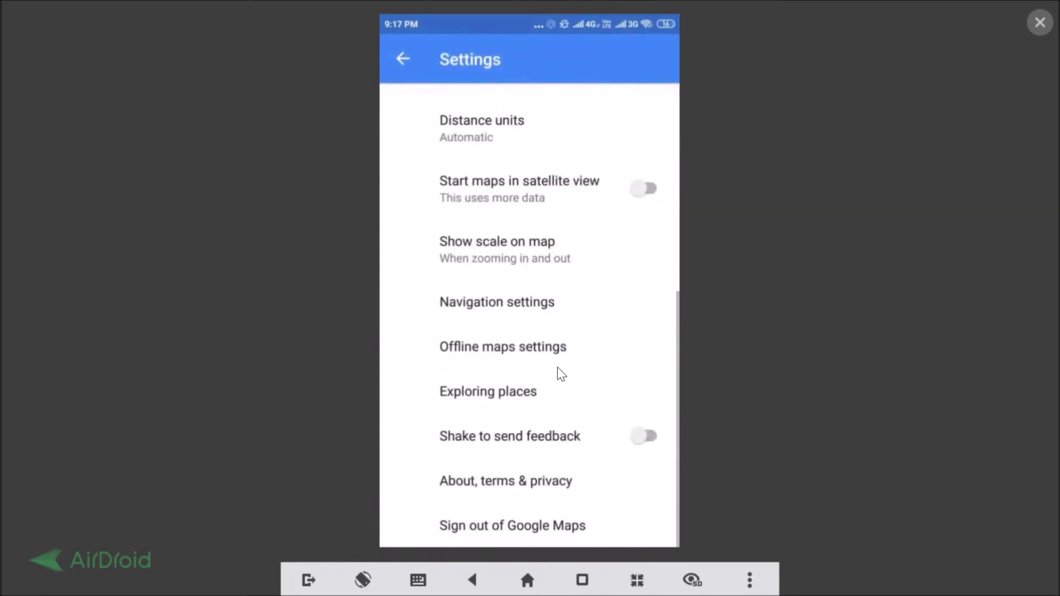
{"action": "left_click_drag", "start_coordinate": [462, 345], "coordinate": [503, 317]}
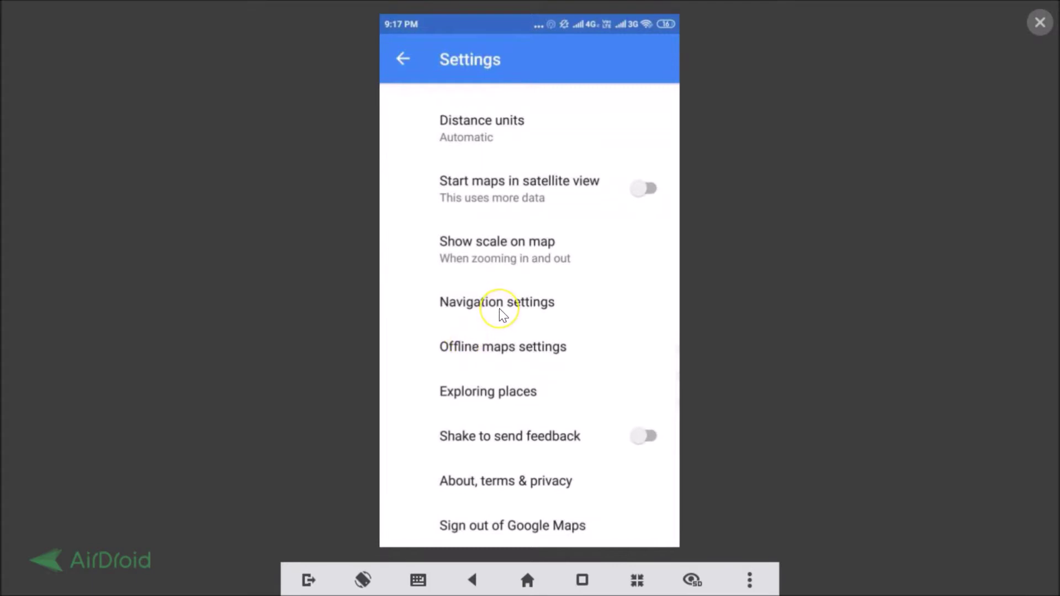
{"action": "left_click", "coordinate": [503, 316]}
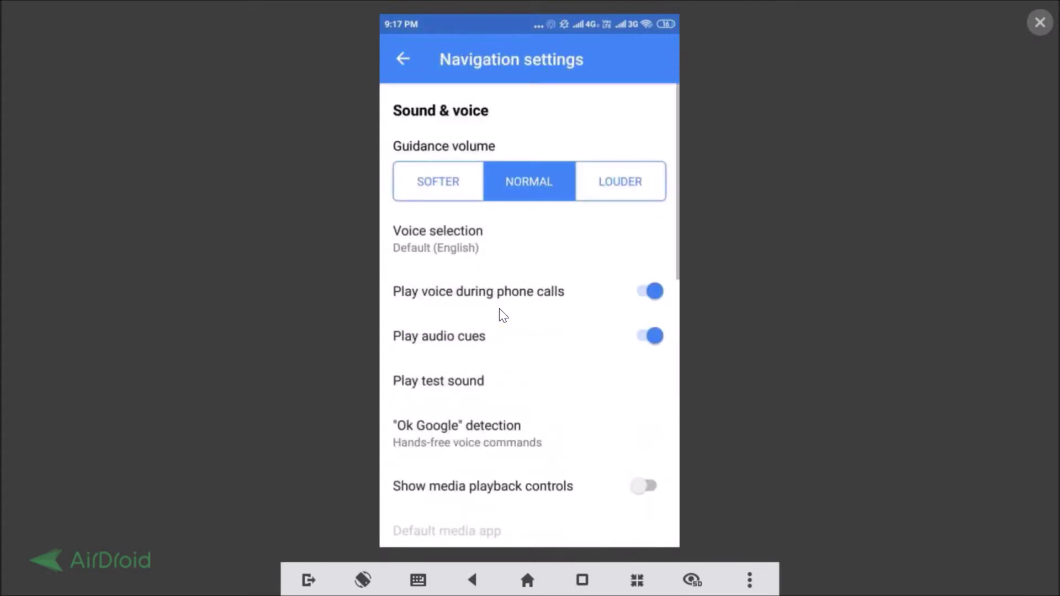
Set the Map display color scheme to Night and go back to the main settings list
{"action": "scroll", "coordinate": [503, 316], "scroll_direction": "down", "scroll_amount": 10}
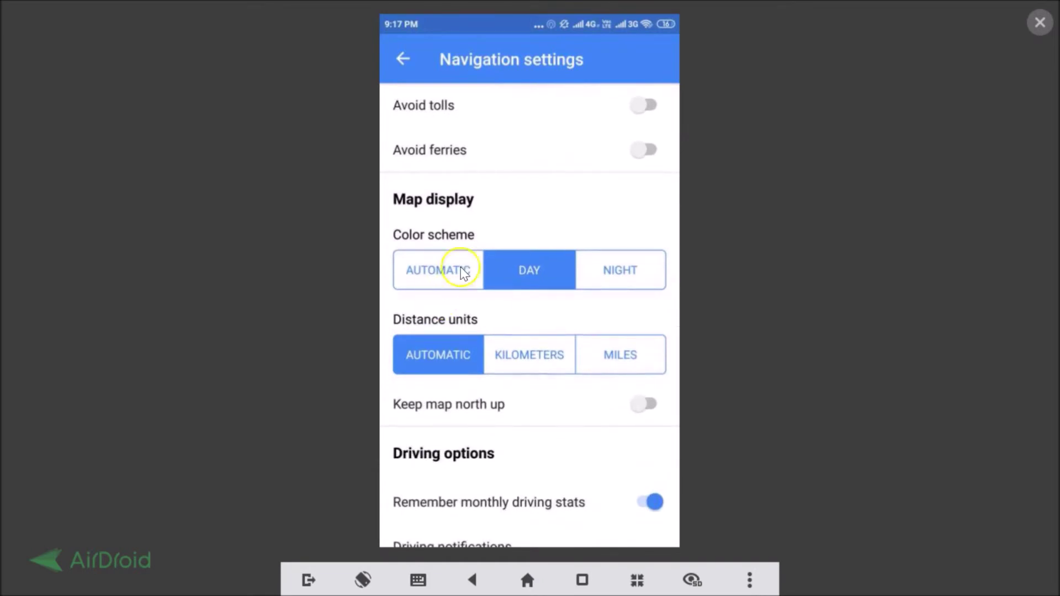
{"action": "left_click", "coordinate": [622, 271]}
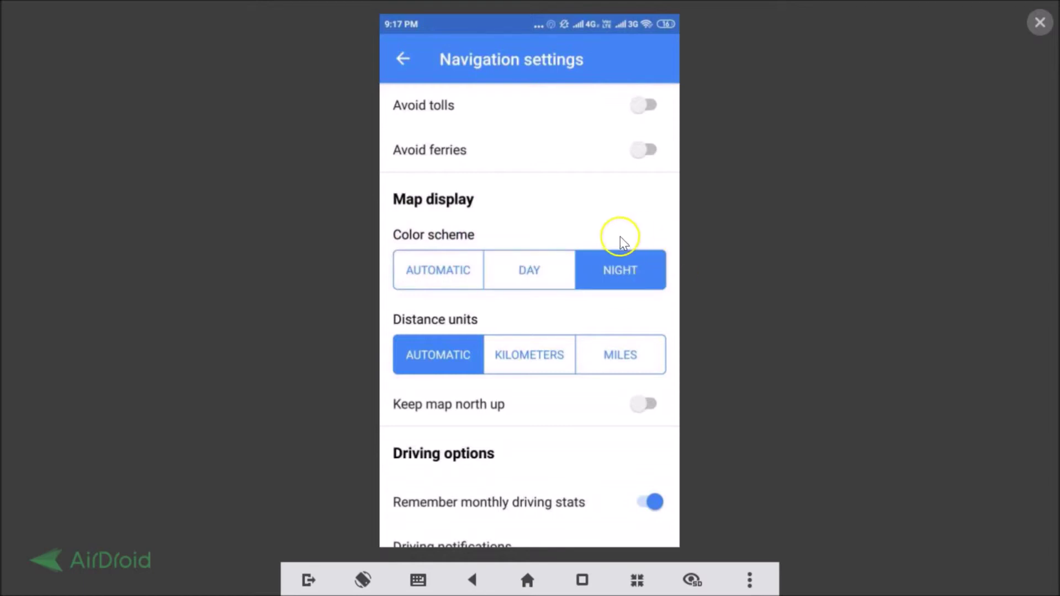
{"action": "left_click", "coordinate": [403, 59]}
Reselect Nehru Place from the search suggestions and start navigation there again
{"action": "left_click", "coordinate": [403, 59]}
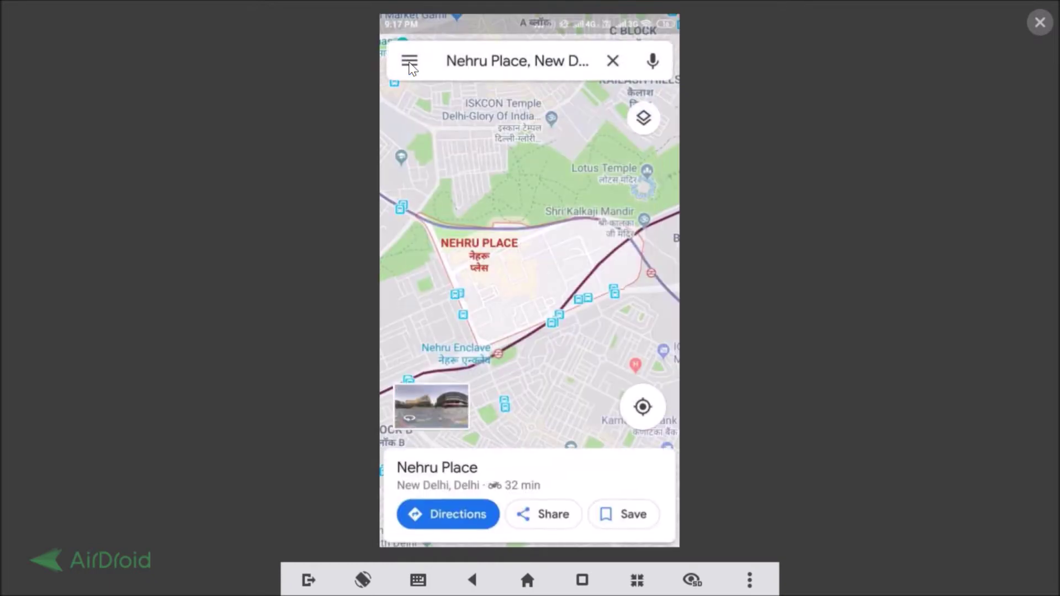
{"action": "right_click", "coordinate": [409, 66]}
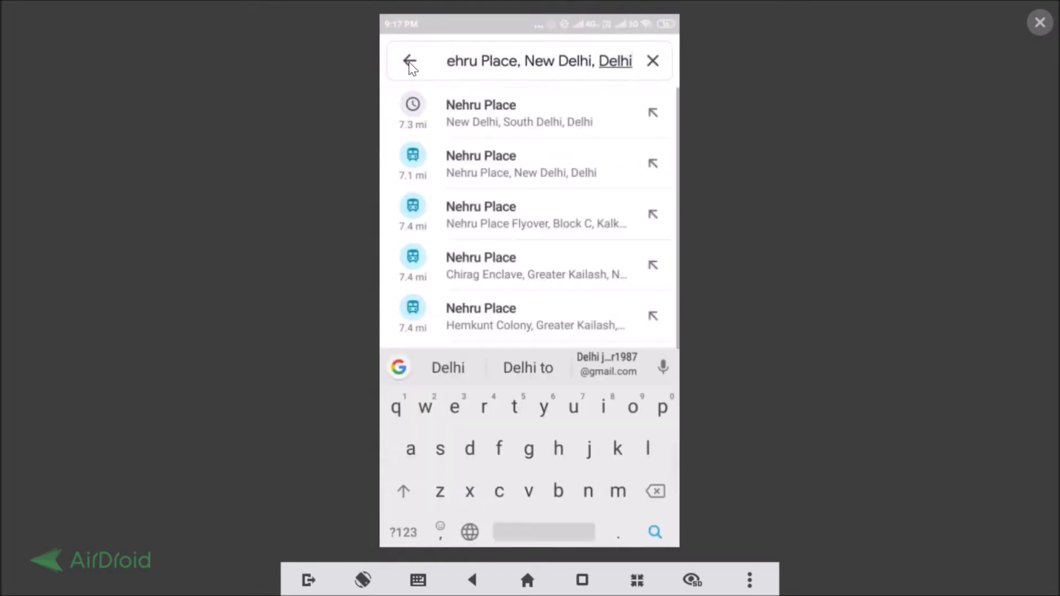
{"action": "left_click", "coordinate": [473, 130]}
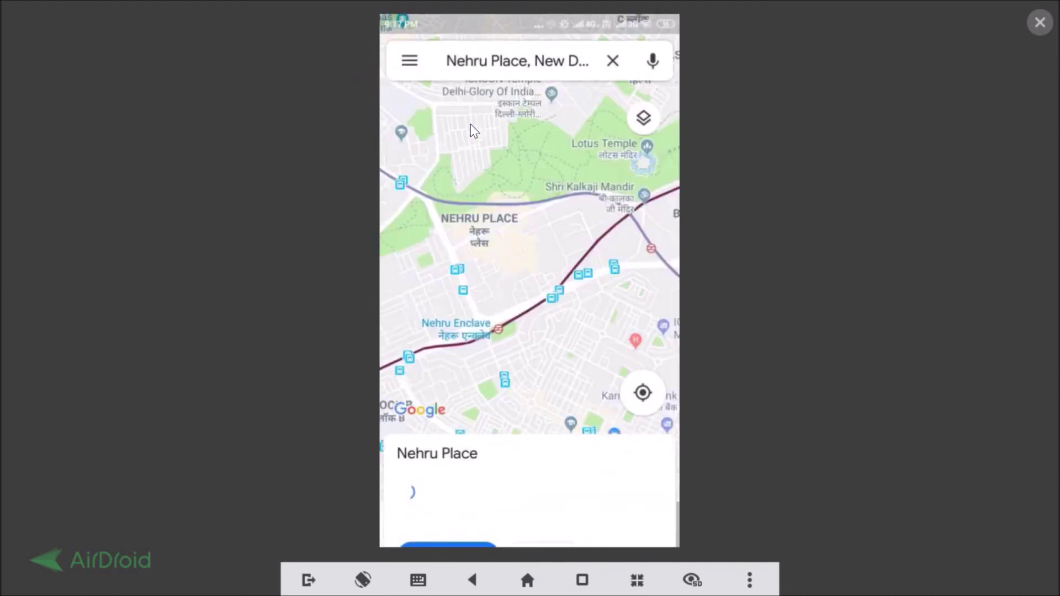
{"action": "left_click", "coordinate": [467, 472]}
{"action": "left_click", "coordinate": [447, 518]}
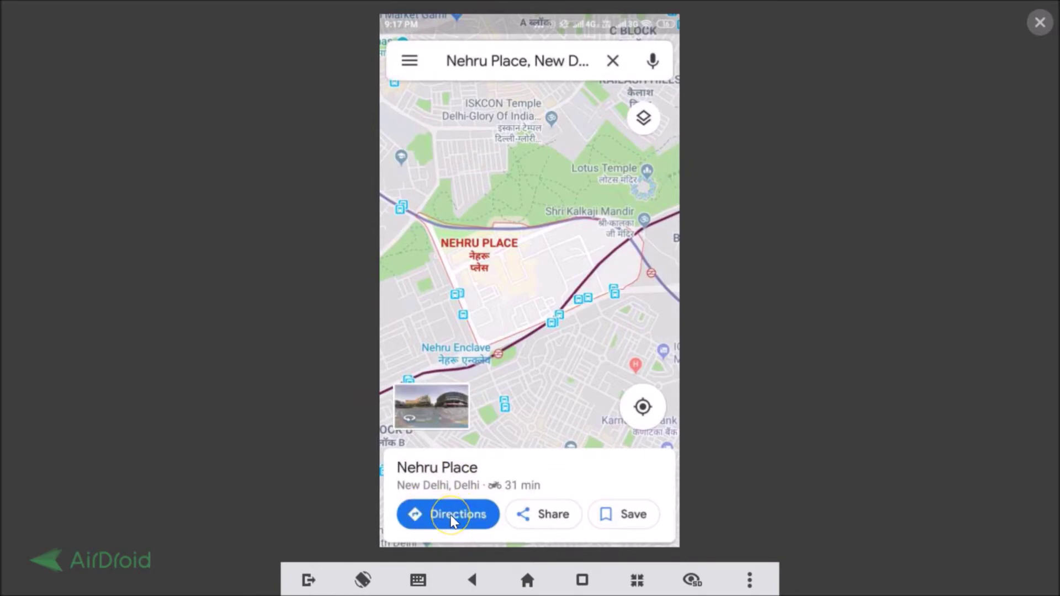
{"action": "left_click", "coordinate": [450, 518]}
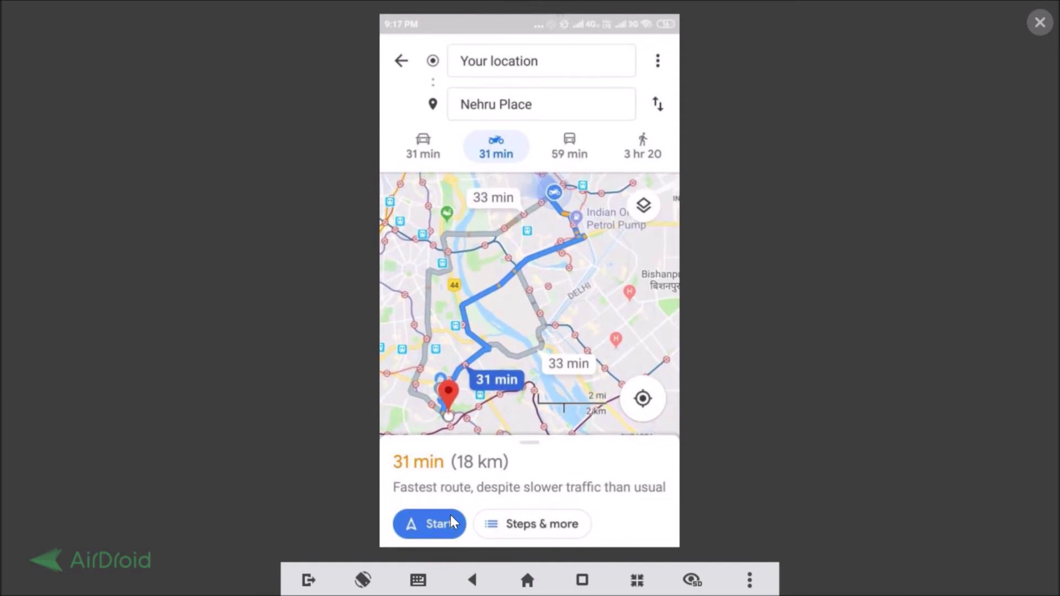
{"action": "left_click", "coordinate": [454, 524]}
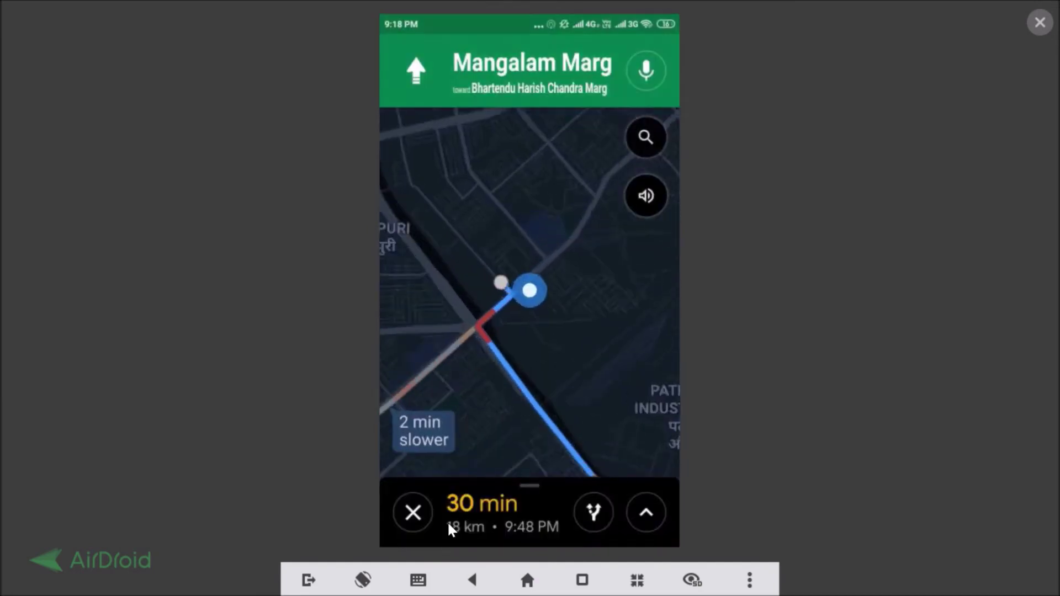
{"action": "left_click", "coordinate": [535, 398]}
{"action": "left_click", "coordinate": [564, 306]}
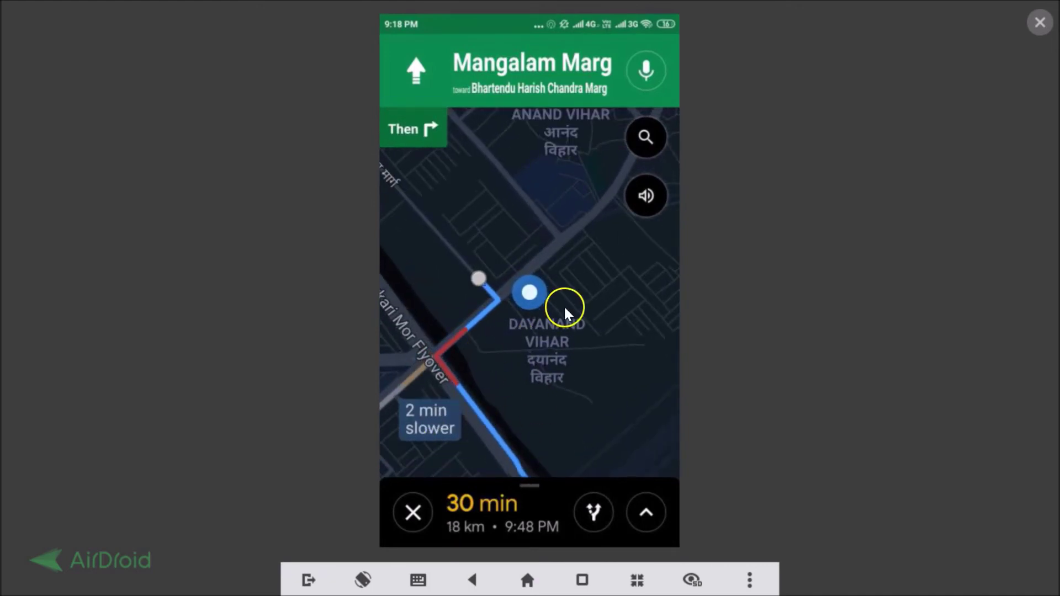
{"action": "left_click", "coordinate": [591, 301]}
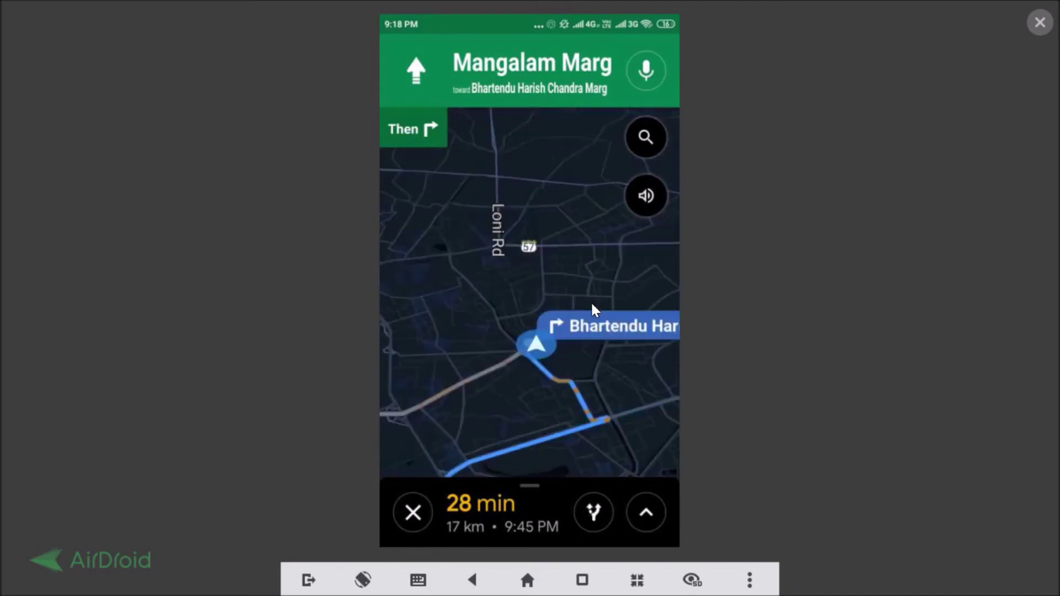
{"action": "key", "text": "Escape"}
{"action": "left_click", "coordinate": [549, 314]}
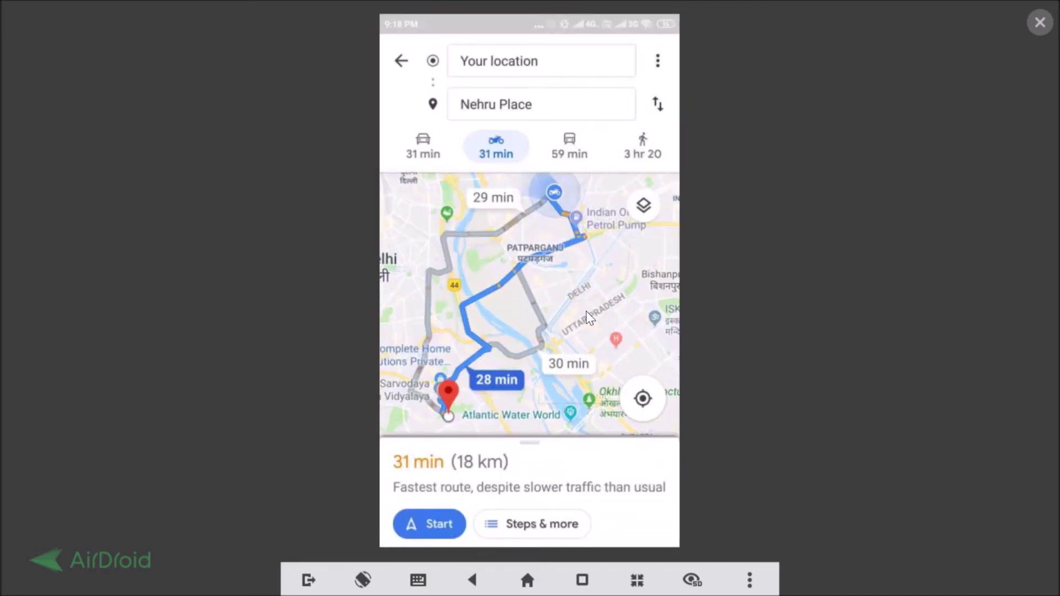
{"action": "left_click", "coordinate": [432, 527]}
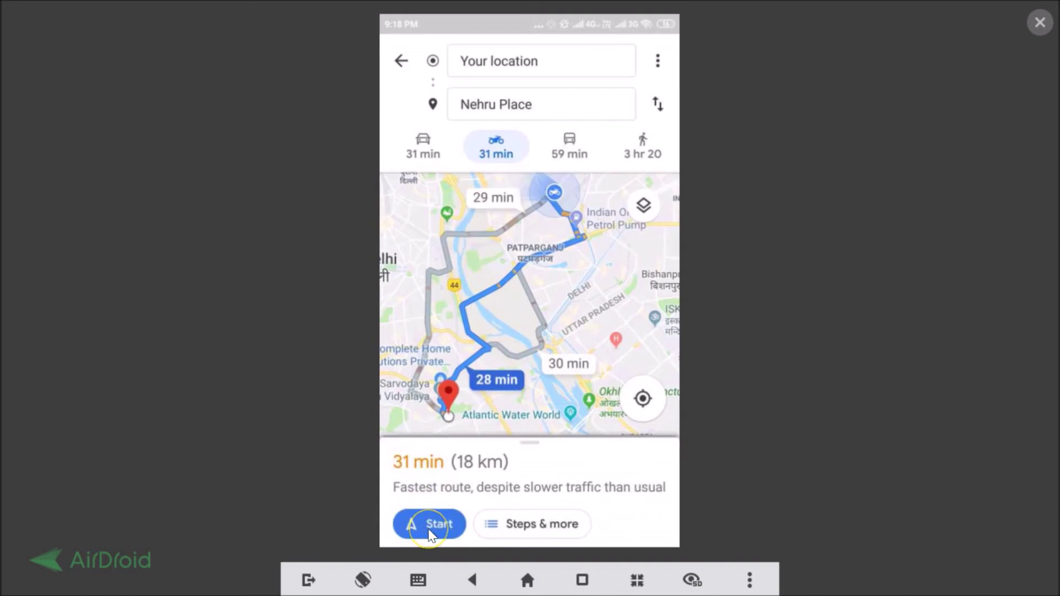